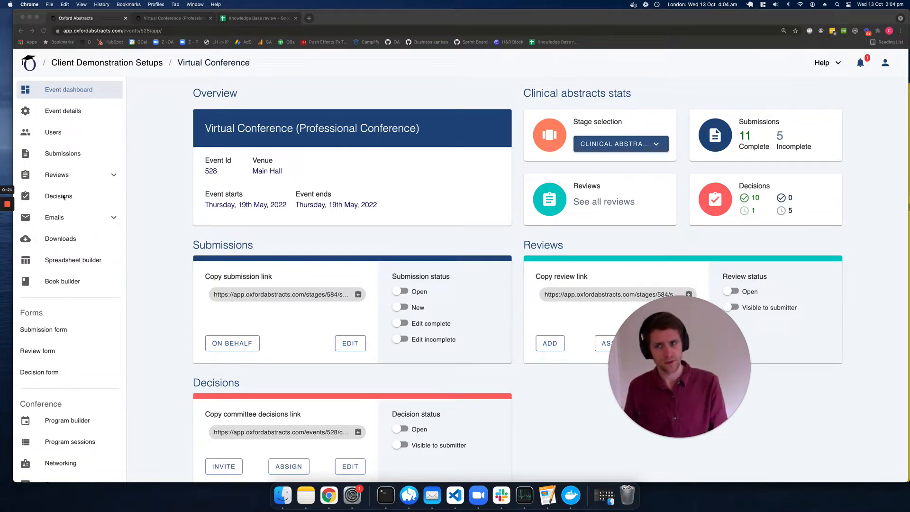
# Open the Program builder for the Virtual Conference event.
pyautogui.scroll(-1, 90, 409)
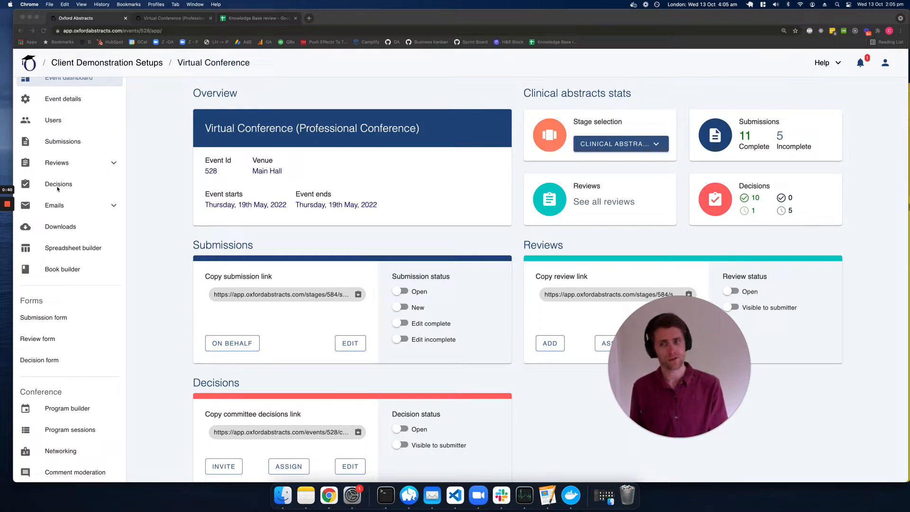
pyautogui.click(62, 408)
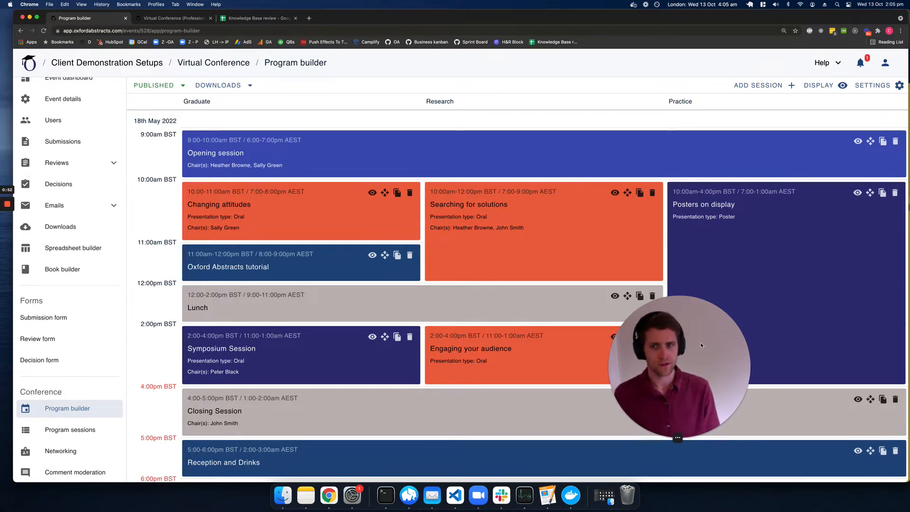
pyautogui.moveTo(700, 342); pyautogui.dragTo(729, 346)
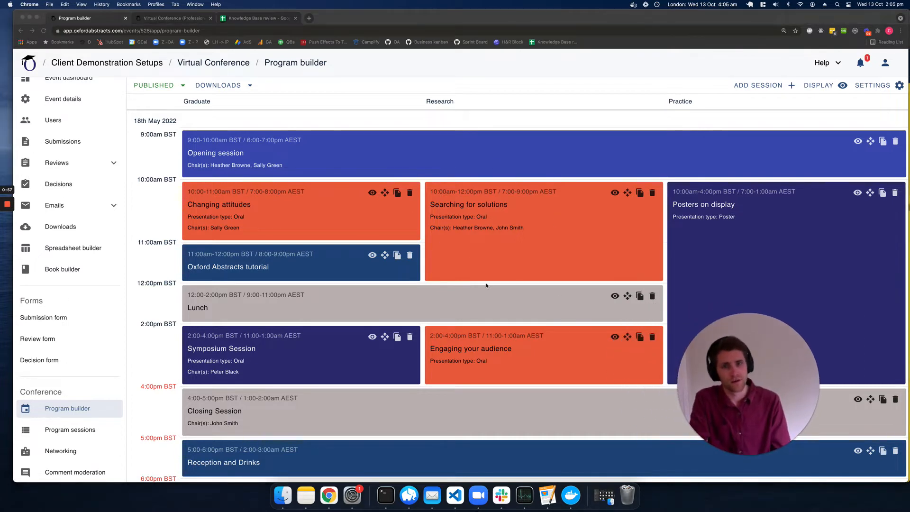
# View the submissions and activity attached to the "Searching for solutions" session, and close its details without changes.
pyautogui.click(505, 241)
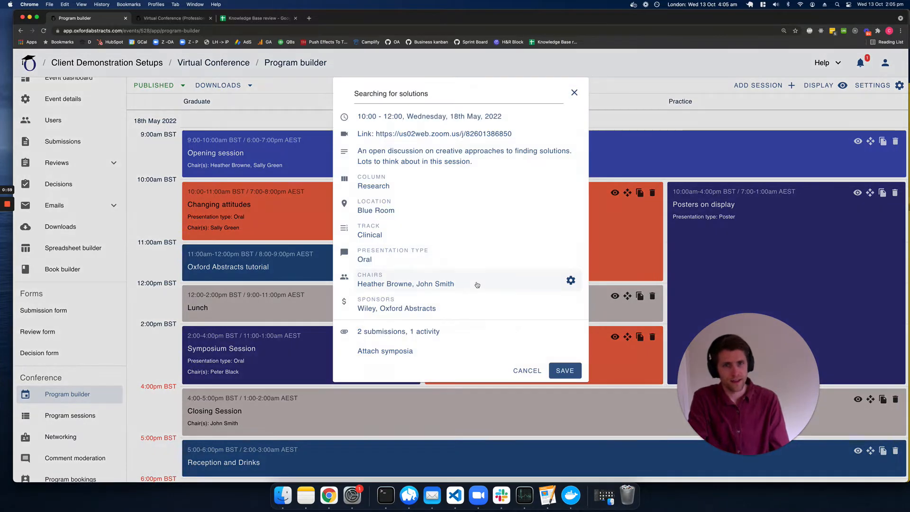
pyautogui.click(385, 332)
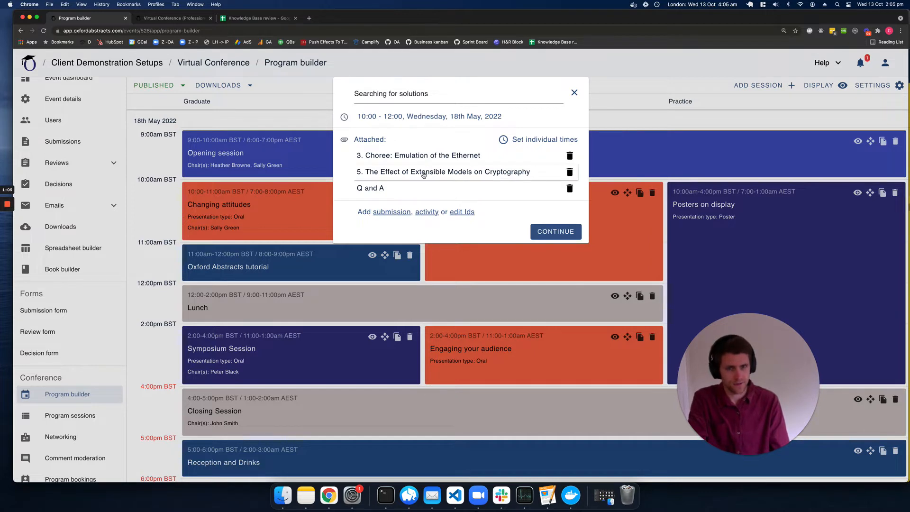
pyautogui.click(574, 93)
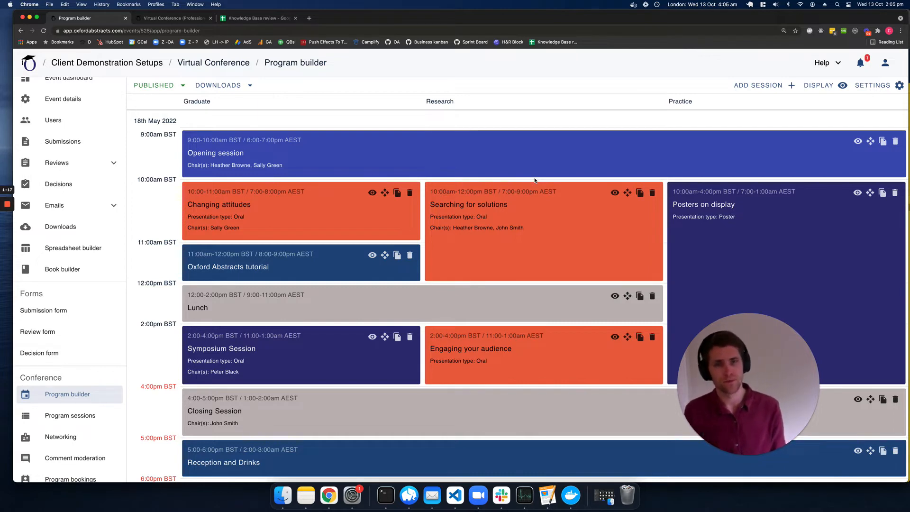
# On the virtual conference site, examine the "Searching for solutions" session down to its submissions' program codes, and close it.
pyautogui.click(182, 23)
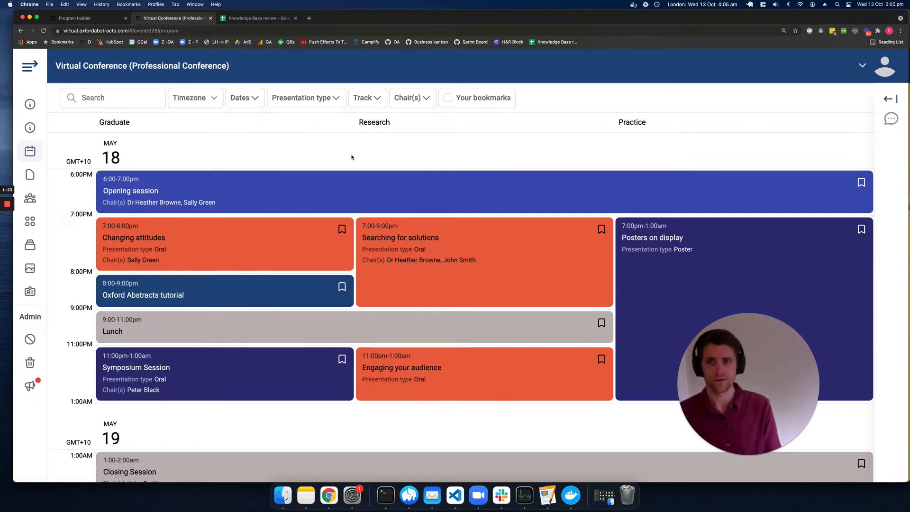
pyautogui.click(512, 253)
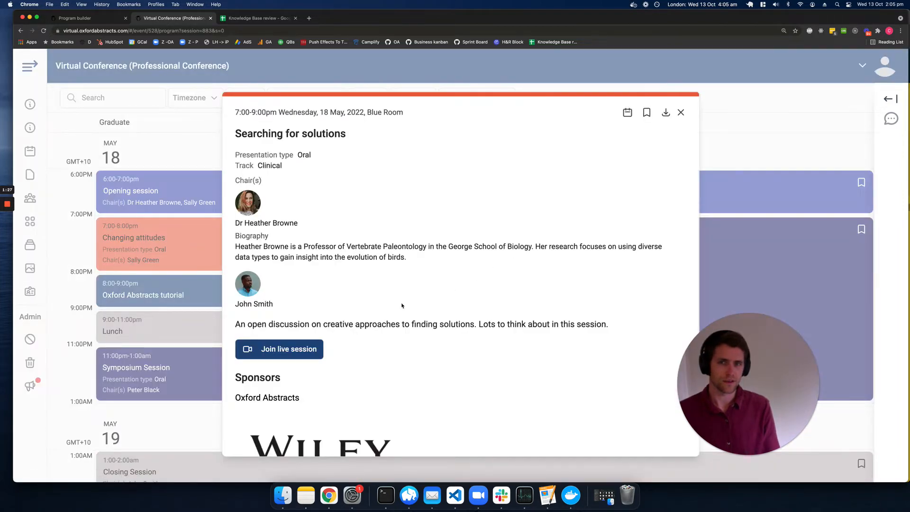
pyautogui.scroll(-10, 446, 284)
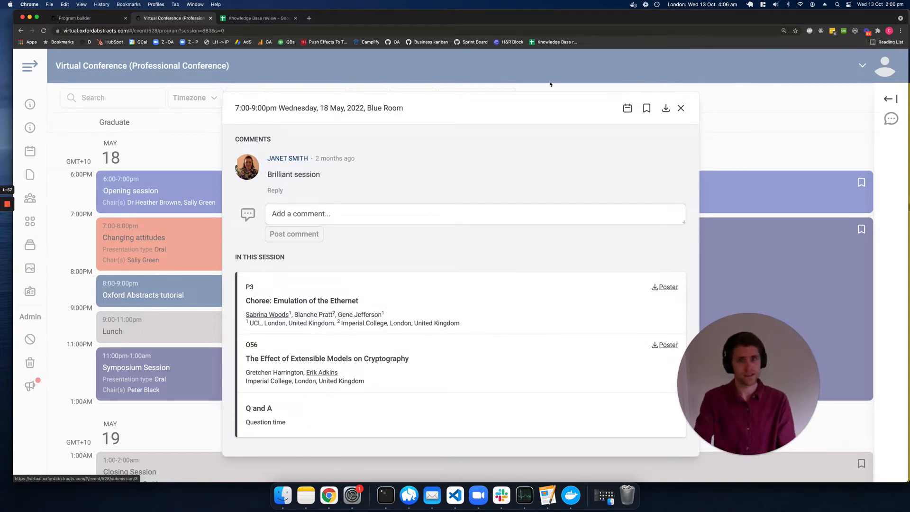
pyautogui.click(681, 108)
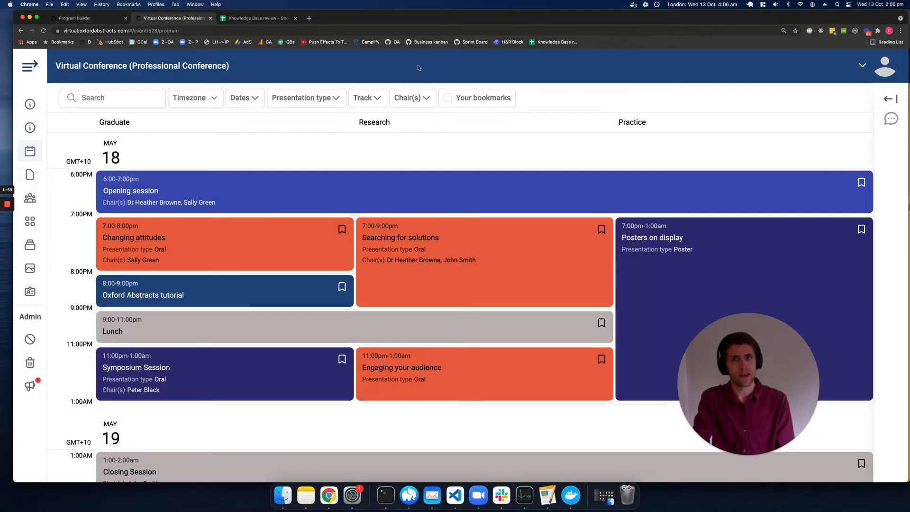
# Return to the Program builder and open the settings for assigning program codes to submissions.
pyautogui.click(101, 20)
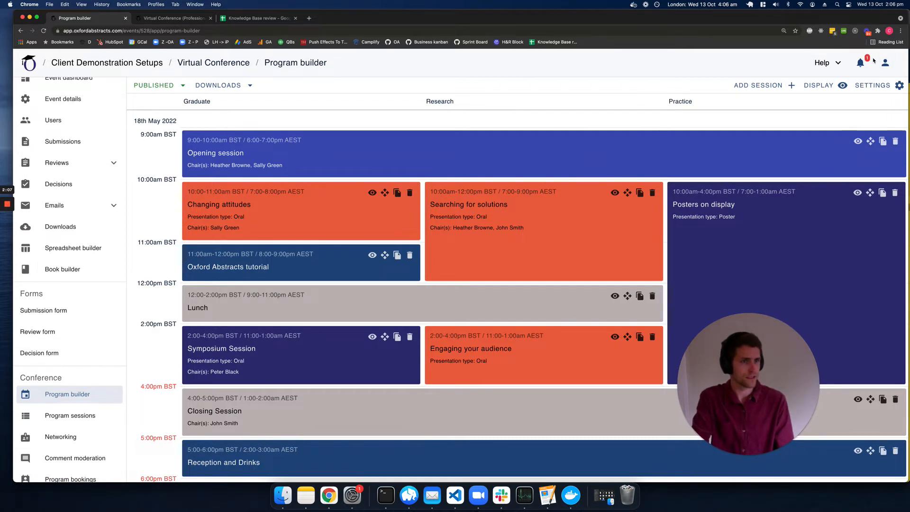
pyautogui.click(875, 87)
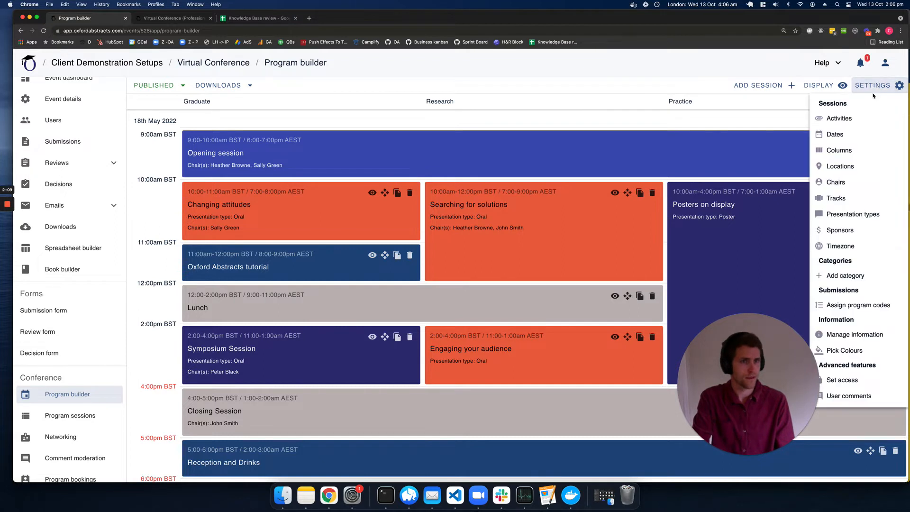
pyautogui.click(851, 304)
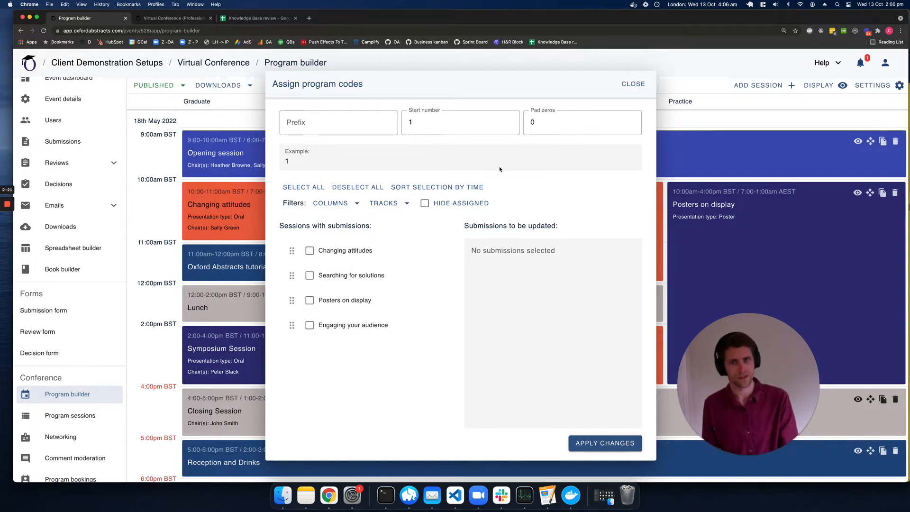
# Define the program code format with prefix P, start number 10 and pad zeros 2.
pyautogui.click(329, 121)
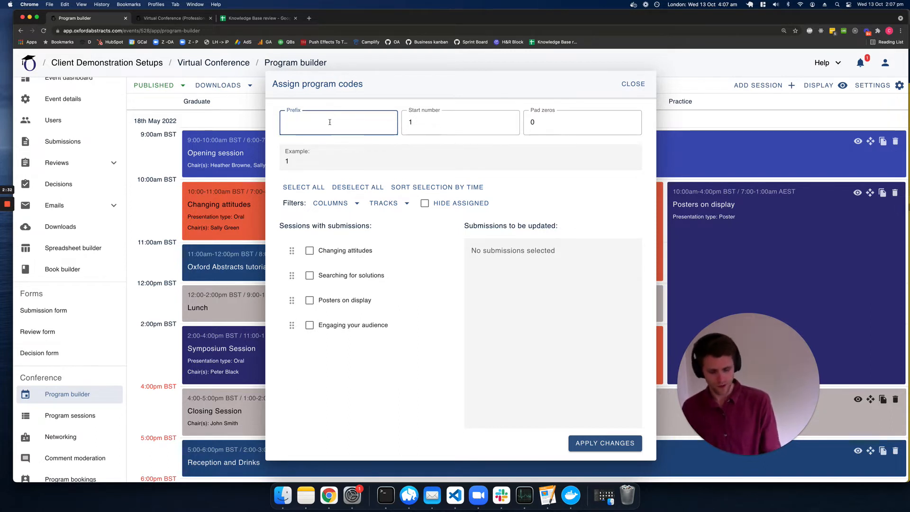
pyautogui.write('P')
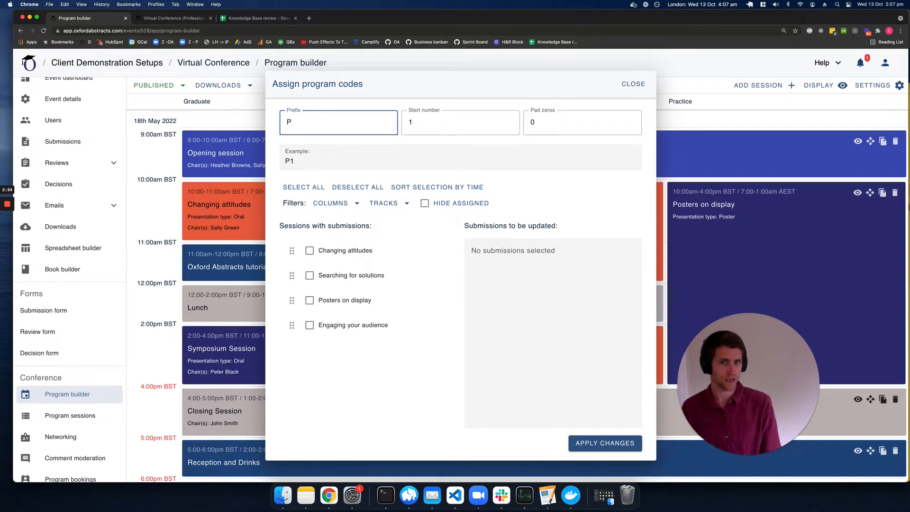
pyautogui.click(428, 122)
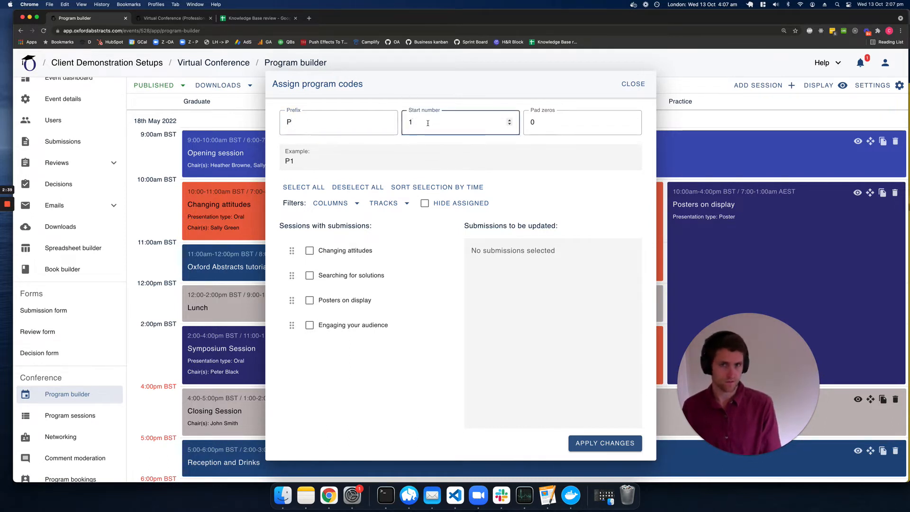
pyautogui.write('0')
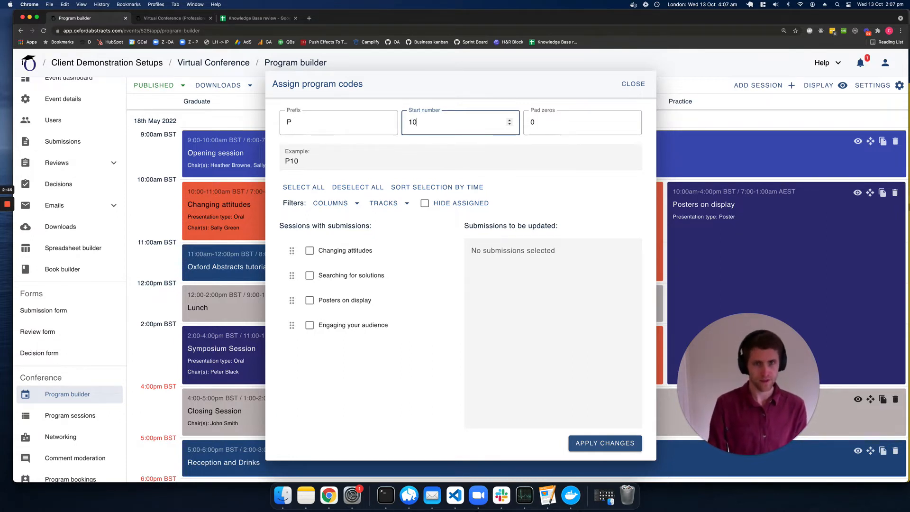
pyautogui.click(548, 119)
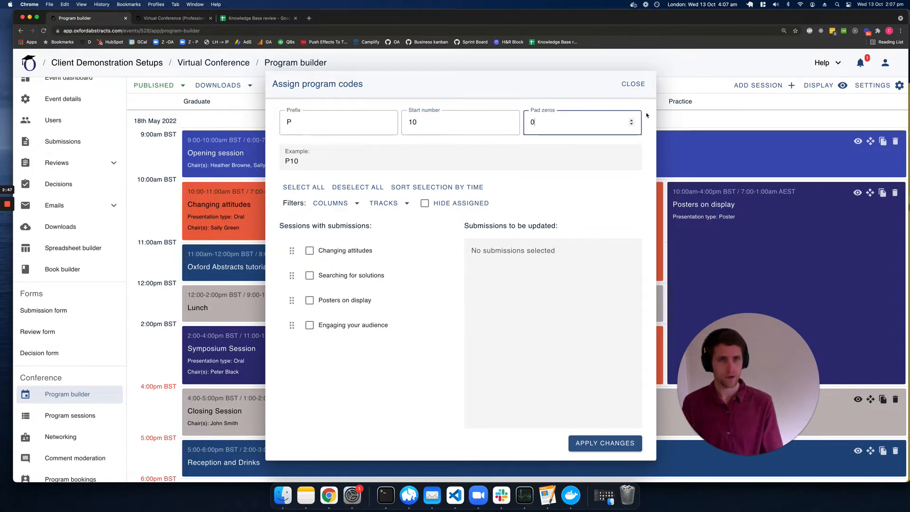
pyautogui.click(631, 121)
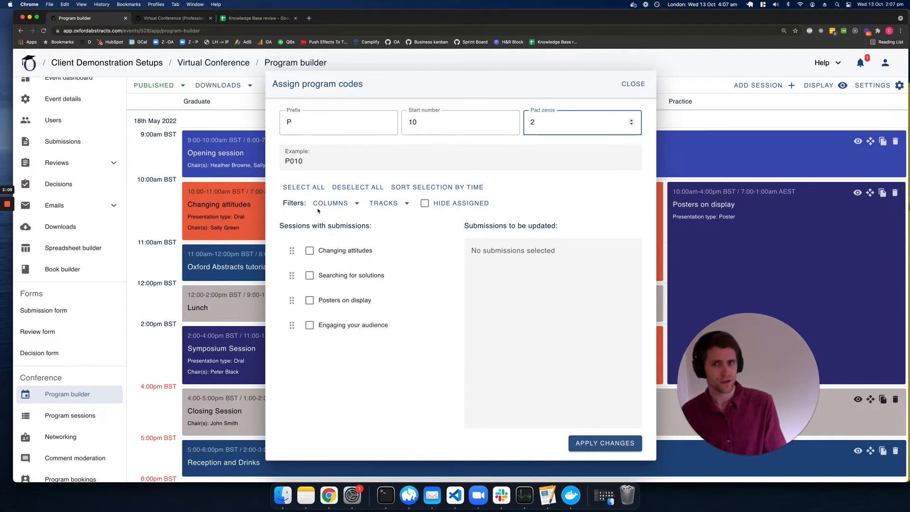
# Include all sessions in the code assignment and review the codes previewed for their submissions.
pyautogui.click(313, 190)
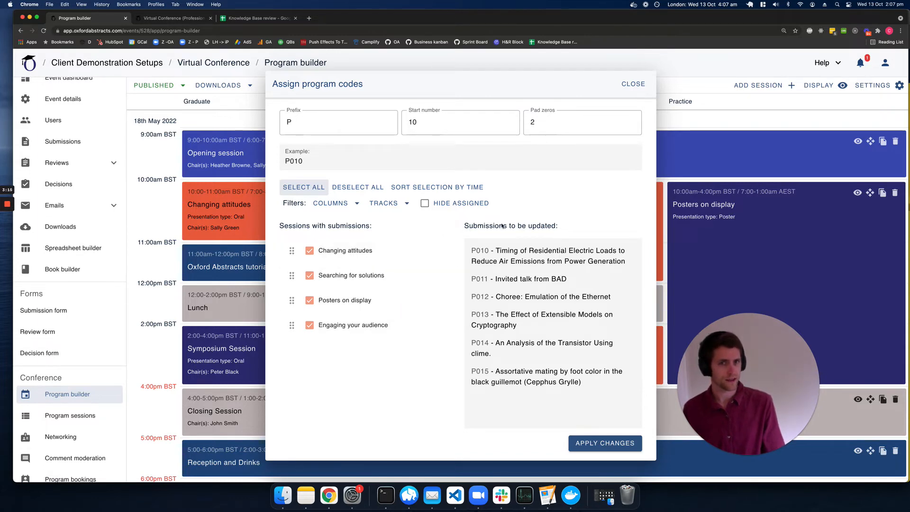
pyautogui.moveTo(460, 227); pyautogui.dragTo(562, 227)
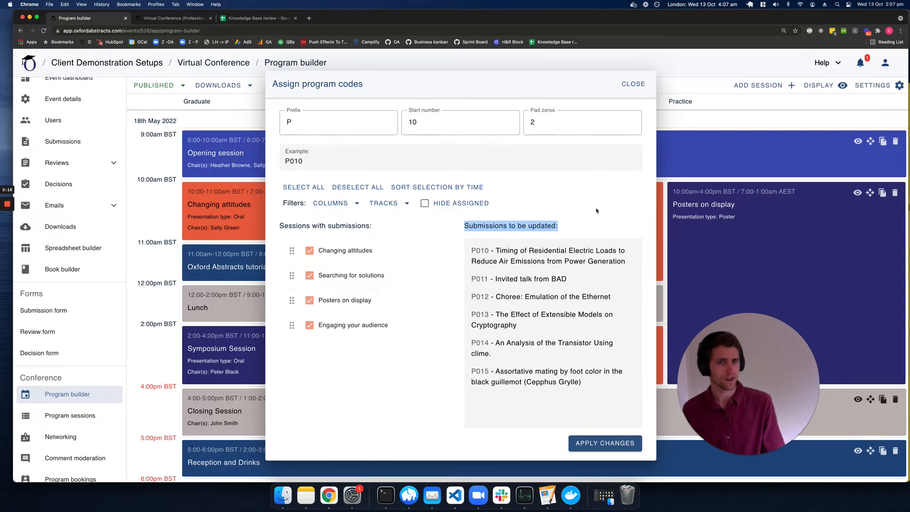
pyautogui.click(494, 281)
pyautogui.moveTo(492, 253); pyautogui.dragTo(472, 253)
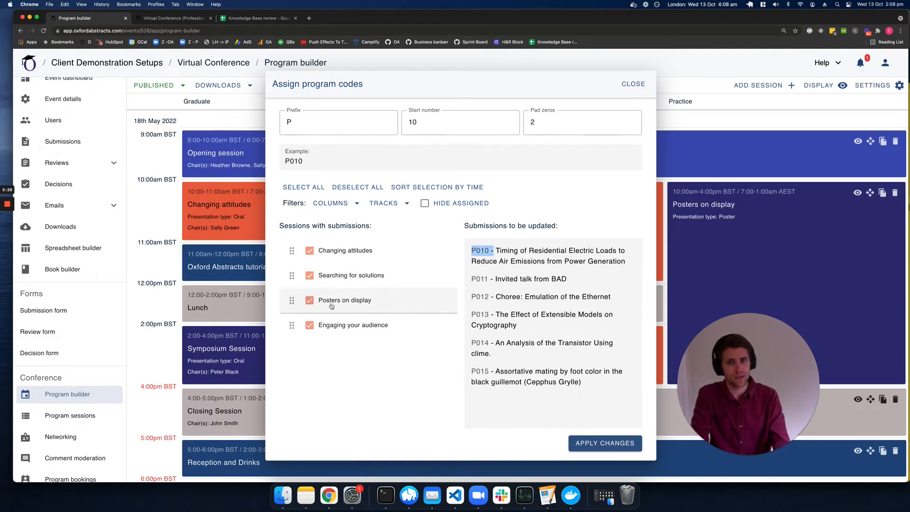
# Exclude every session except "Posters on display" from the code assignment.
pyautogui.click(309, 275)
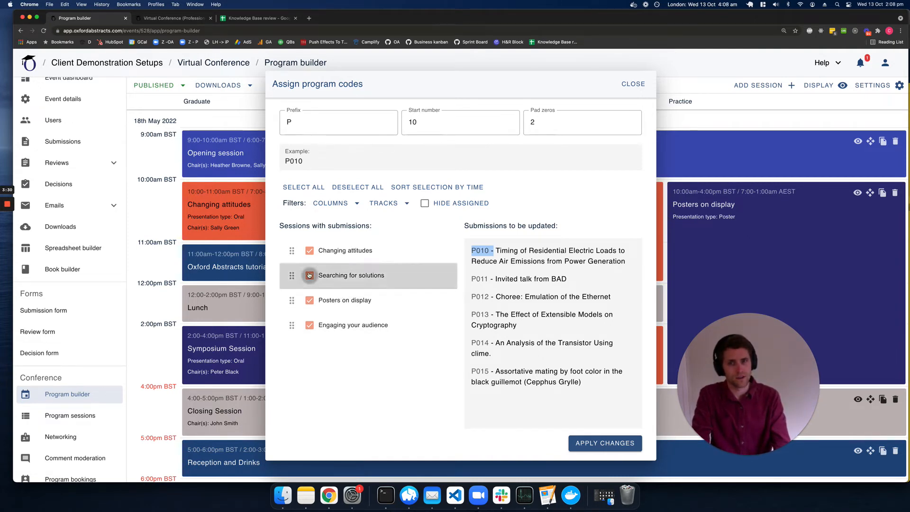
pyautogui.click(309, 251)
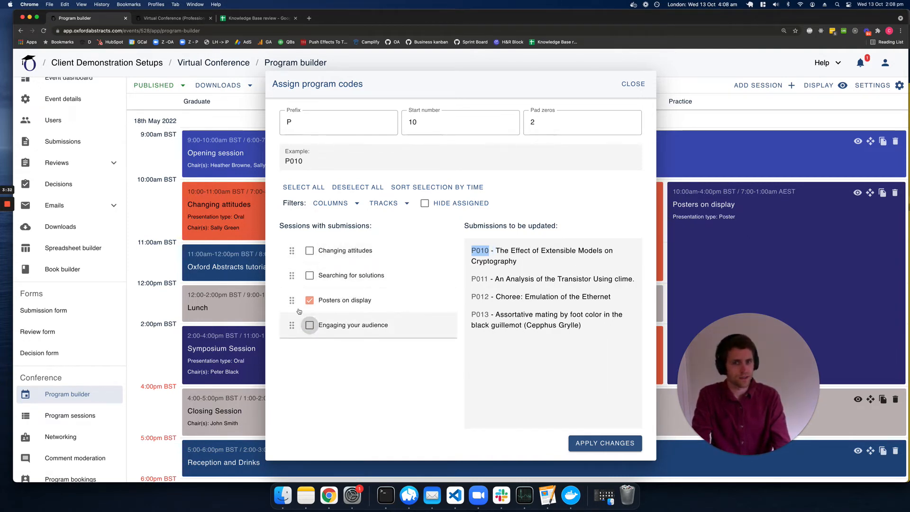
pyautogui.click(309, 325)
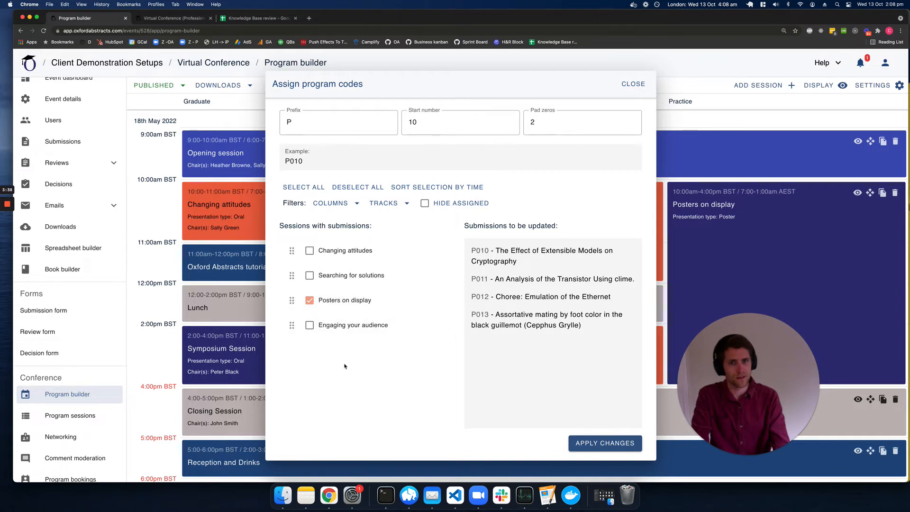
pyautogui.click(310, 276)
pyautogui.click(309, 276)
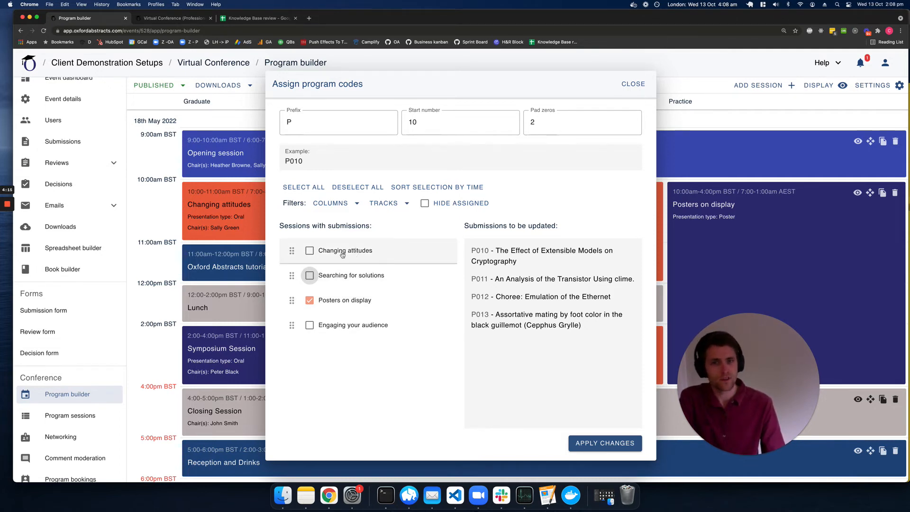
# Include all sessions again and reorder "Changing attitudes" to come directly after "Posters on display".
pyautogui.click(303, 187)
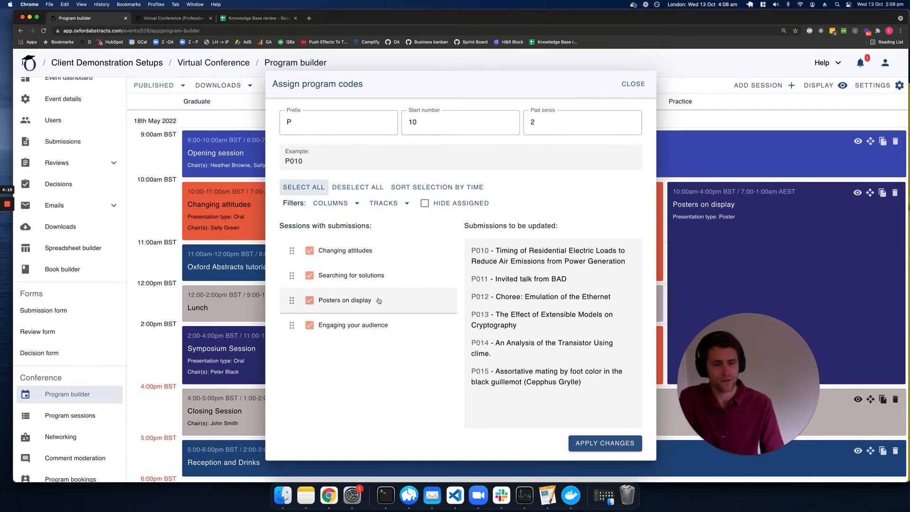
pyautogui.moveTo(340, 252); pyautogui.dragTo(360, 306)
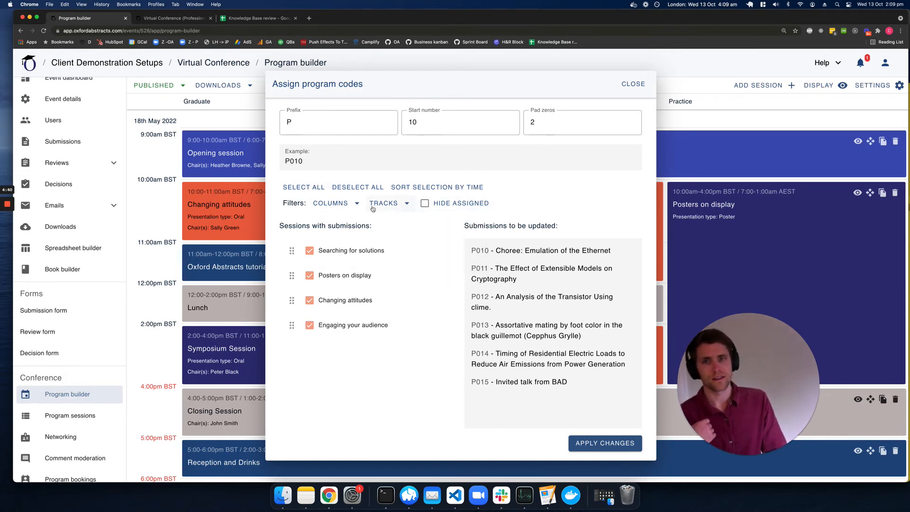
# Filter the sessions by the Graduate column, try the all-column sessions filter, and remove the column filters.
pyautogui.click(335, 206)
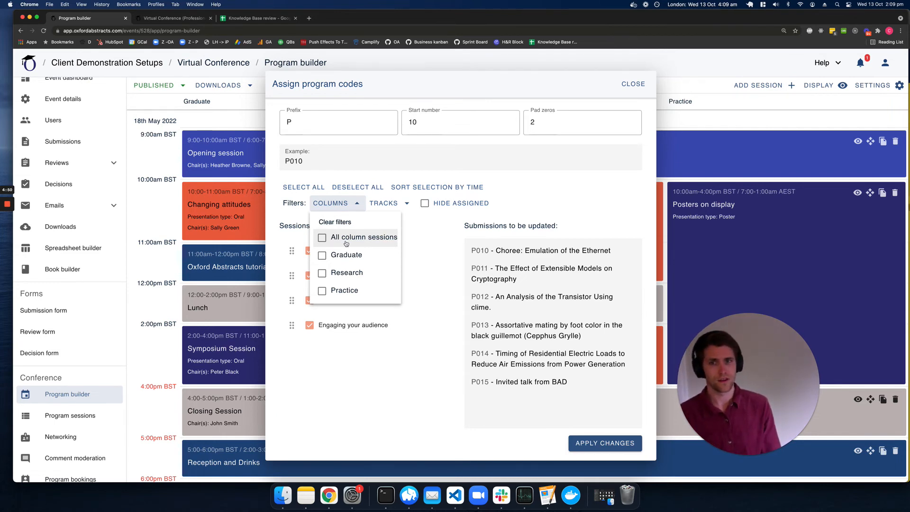
pyautogui.click(322, 256)
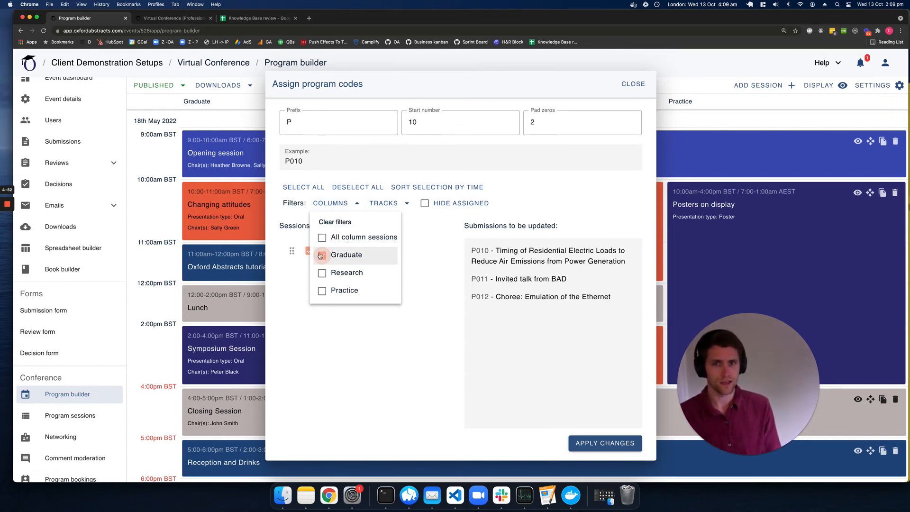
pyautogui.click(295, 306)
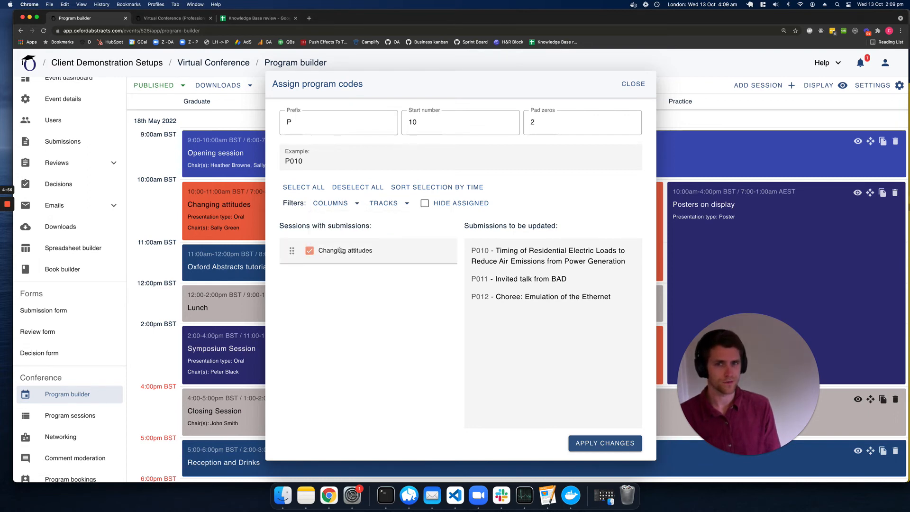
pyautogui.click(338, 203)
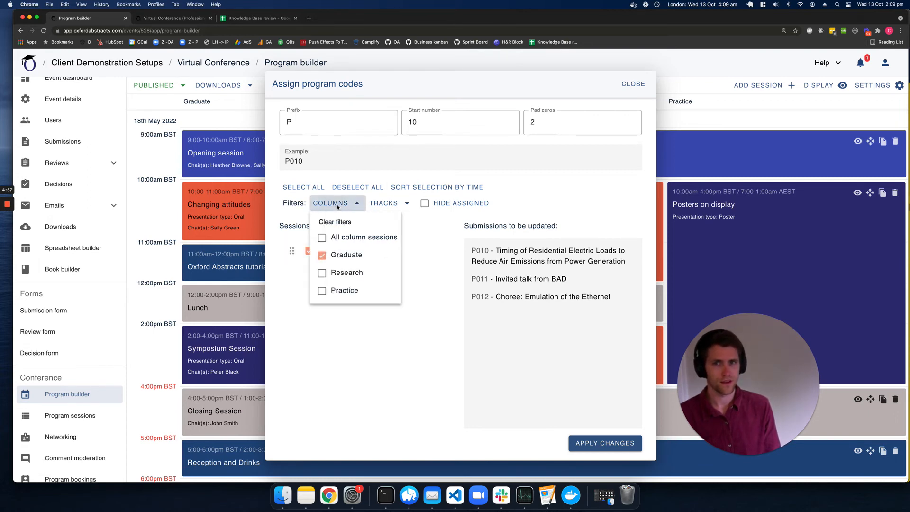
pyautogui.click(322, 237)
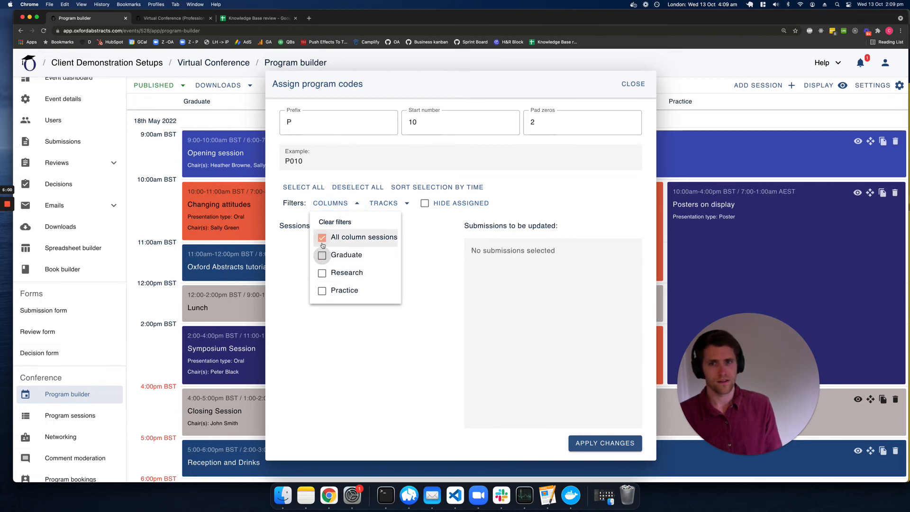
pyautogui.click(344, 205)
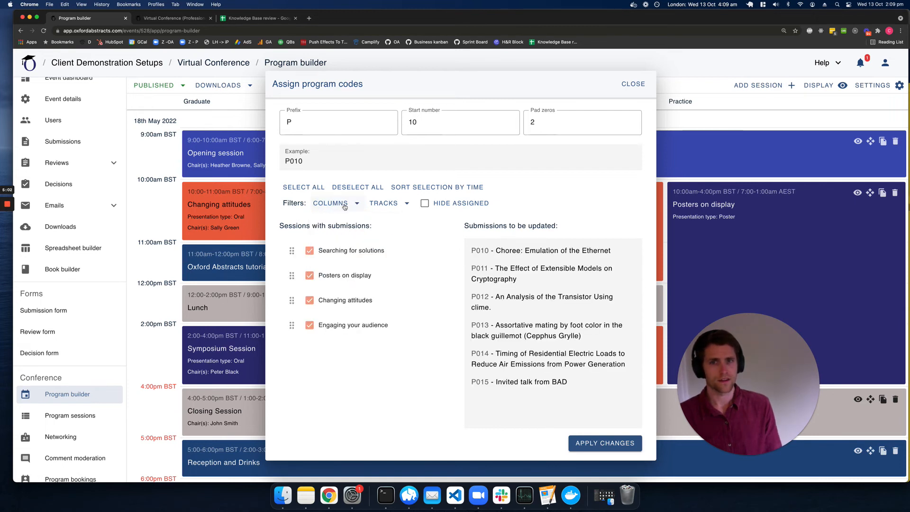
# Try filtering the sessions by the Research track and hiding assigned ones, restoring the full session list after each.
pyautogui.click(385, 204)
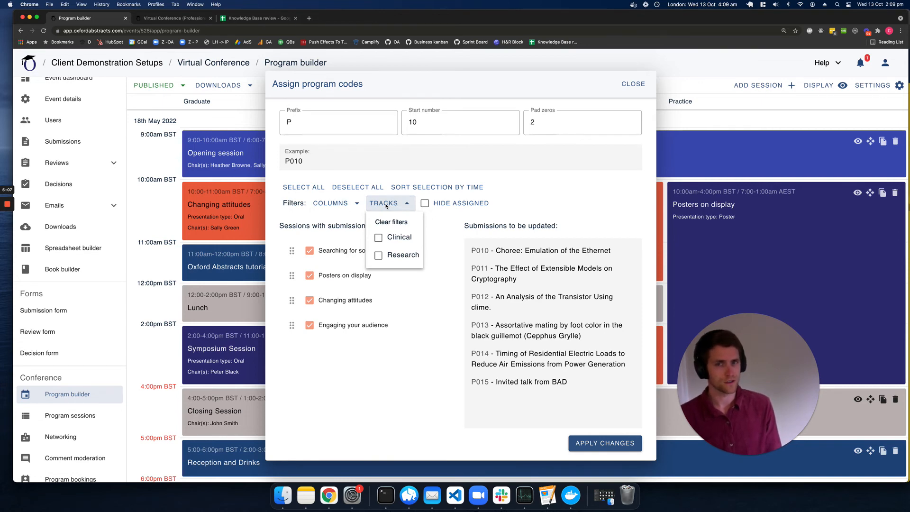
pyautogui.click(378, 256)
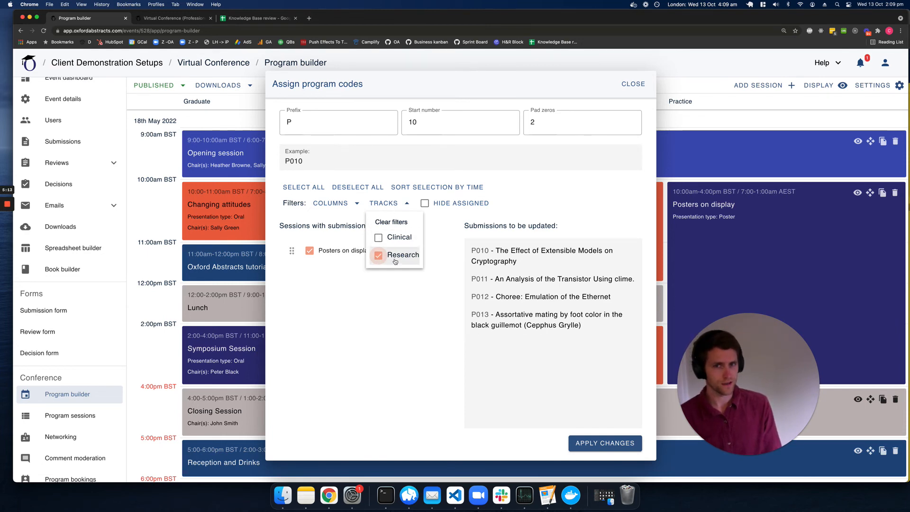
pyautogui.click(379, 238)
pyautogui.click(430, 237)
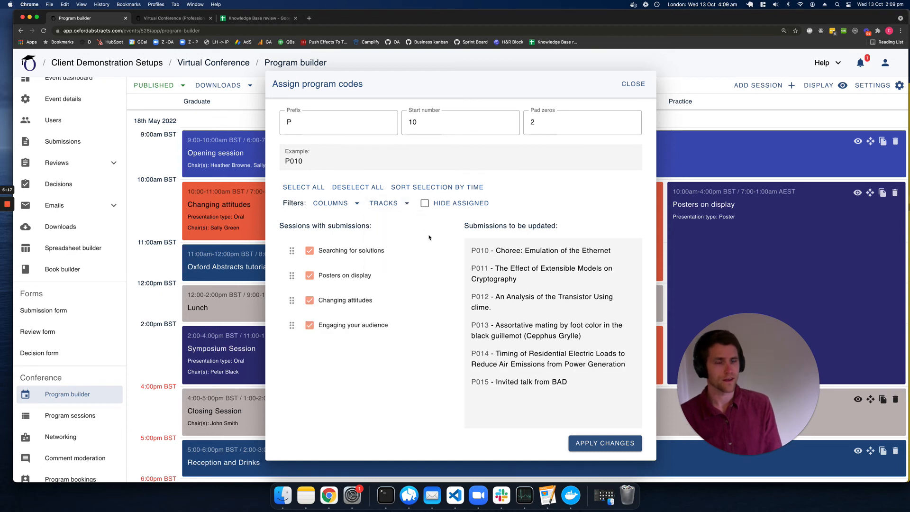
pyautogui.click(425, 204)
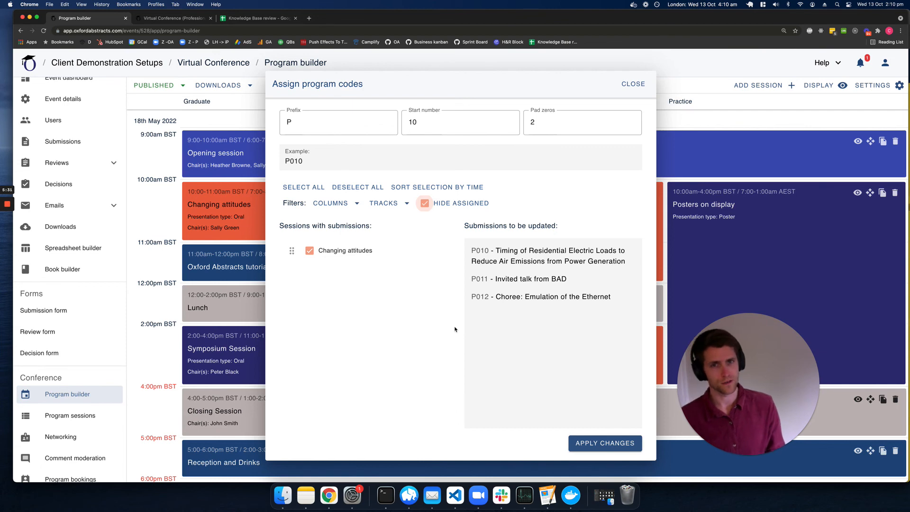
pyautogui.click(425, 203)
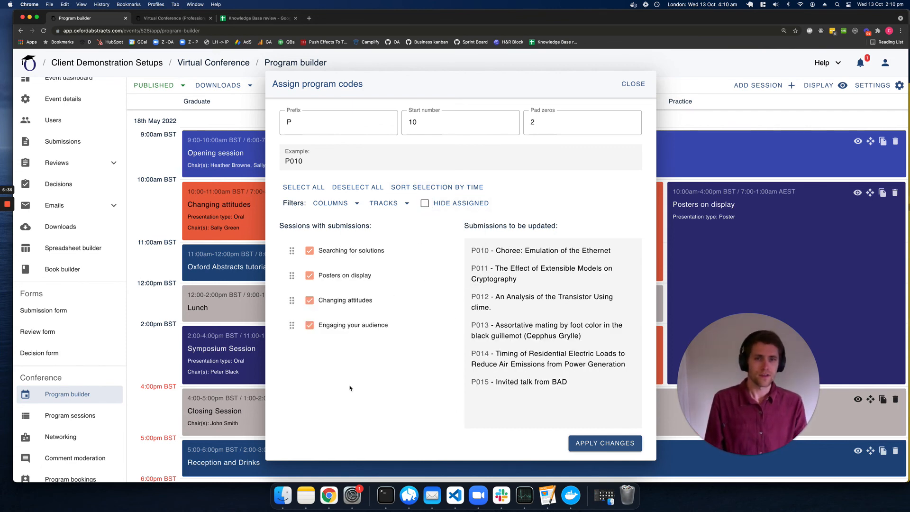